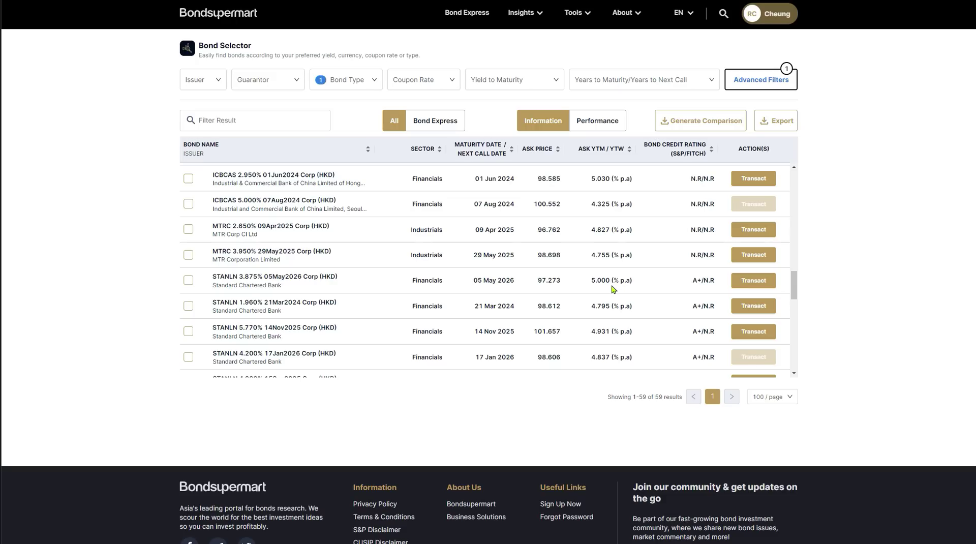
Review the prices, yields and credit ratings of the Standard Chartered, Sun Hung Kai and Swire HKD bonds in the results list.
scroll(374, 307, down, 4)
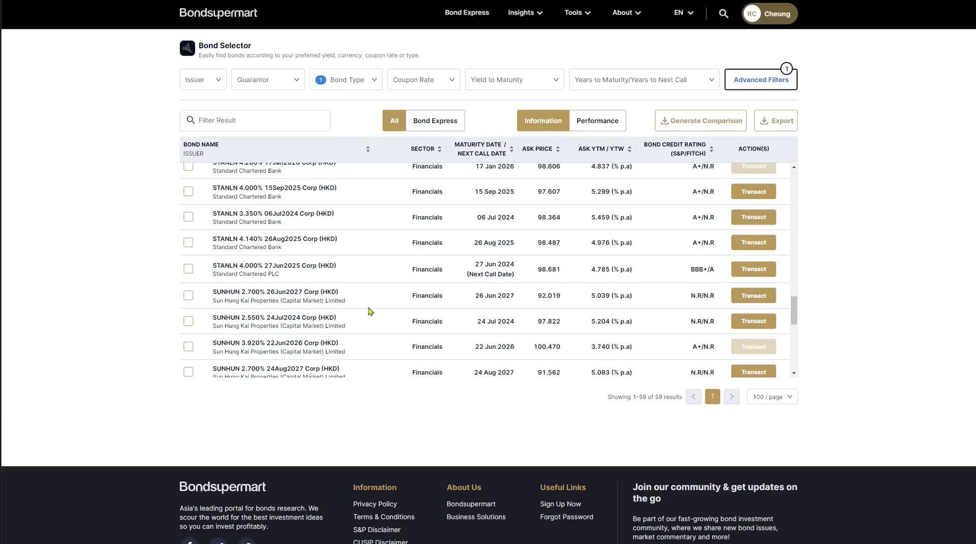
scroll(384, 280, down, 1)
scroll(383, 280, down, 1)
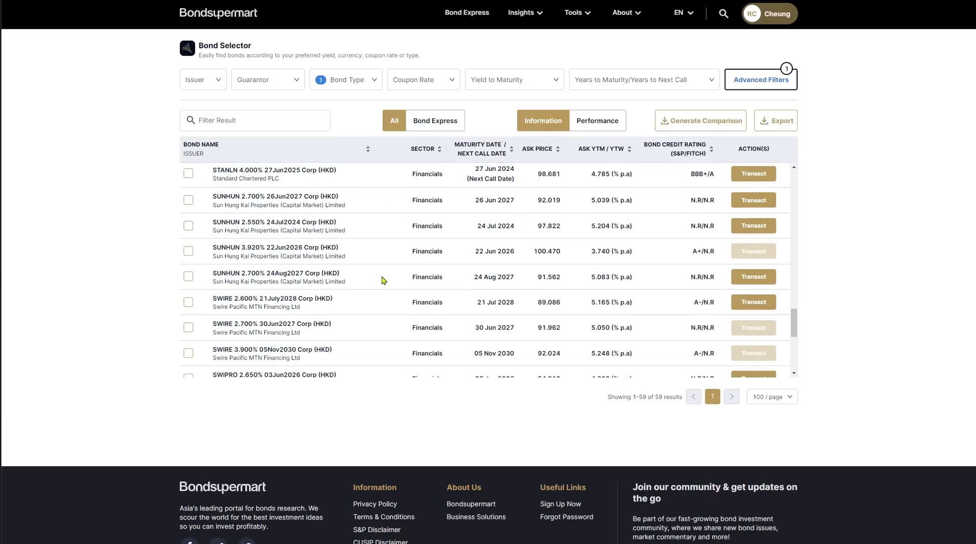
scroll(384, 280, down, 2)
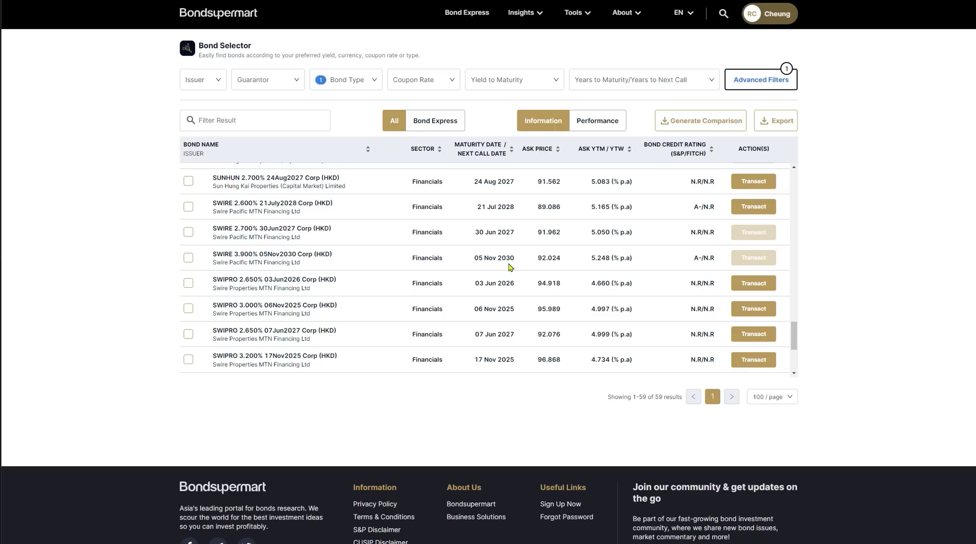
scroll(509, 267, up, 4)
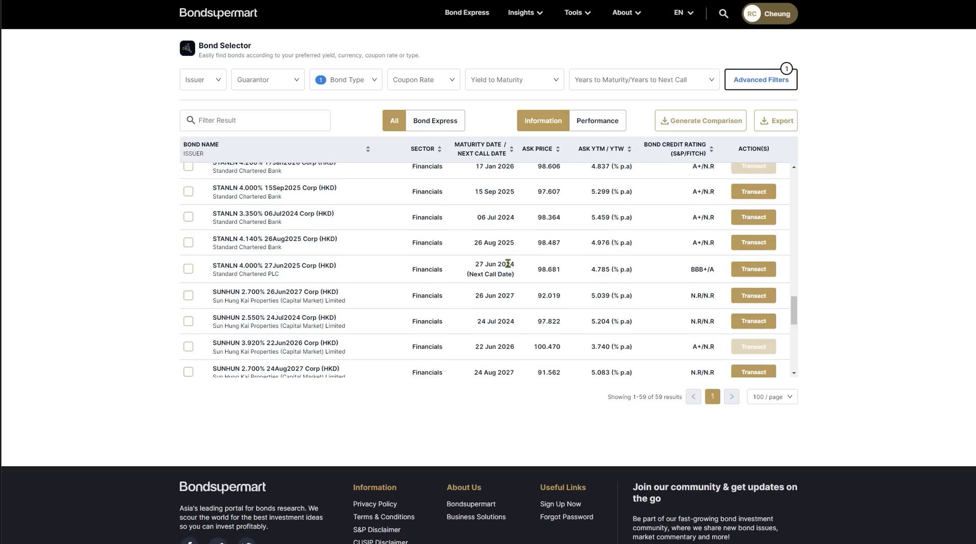
scroll(507, 264, up, 1)
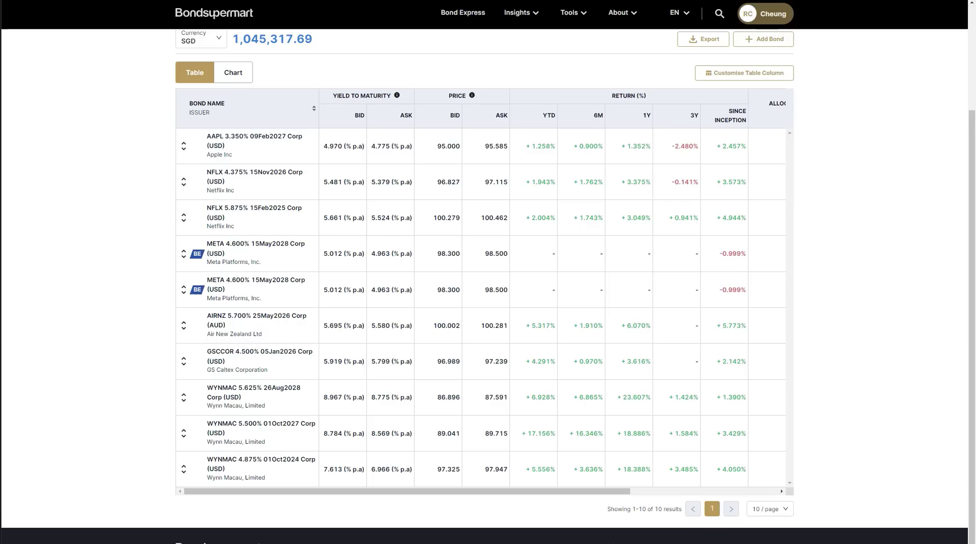
Look over the yields, prices and returns of the bonds held in the portfolio table.
scroll(309, 297, down, 1)
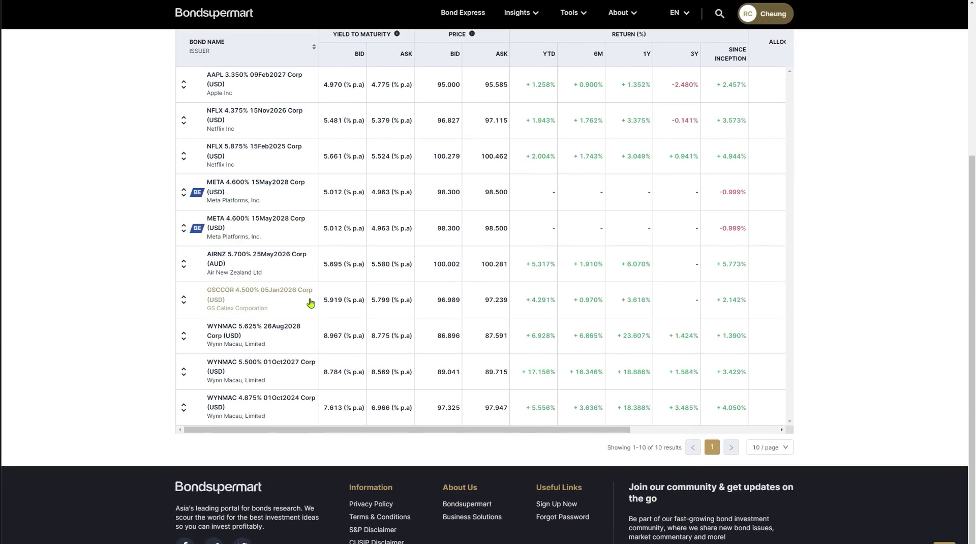
scroll(300, 337, up, 1)
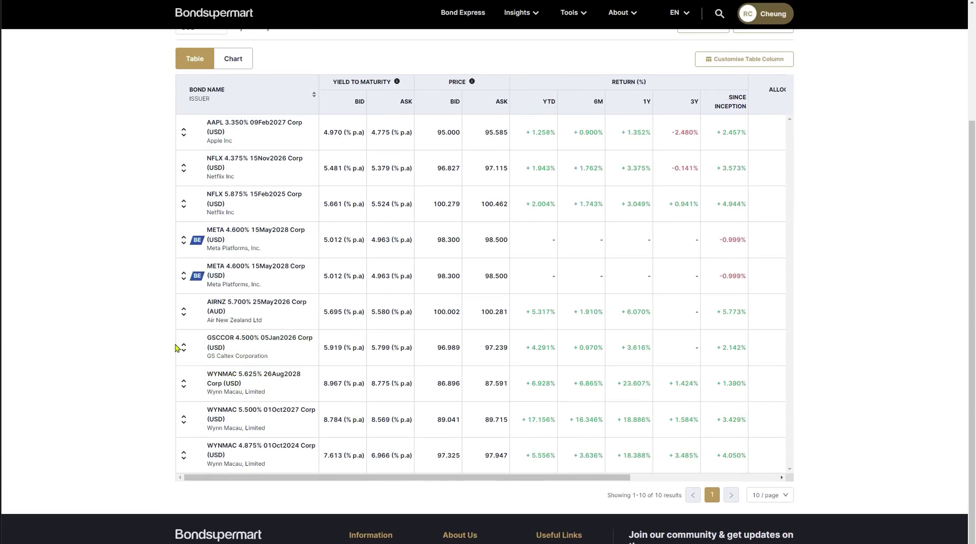
drag(186, 351, 172, 344)
click(147, 344)
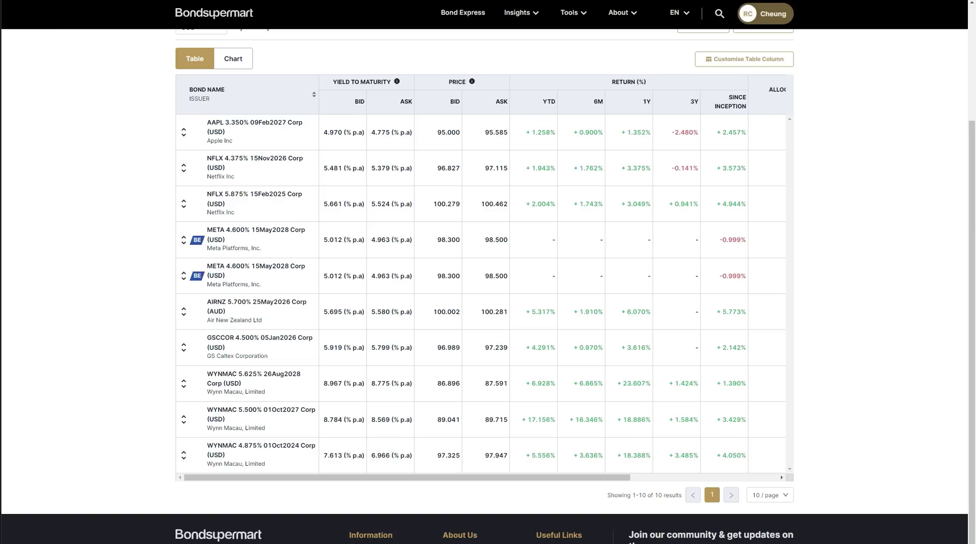
Switch to the T0902.xls workbook in Excel and check the unit label in Q5 and the 2017 total in R123.
click(37, 534)
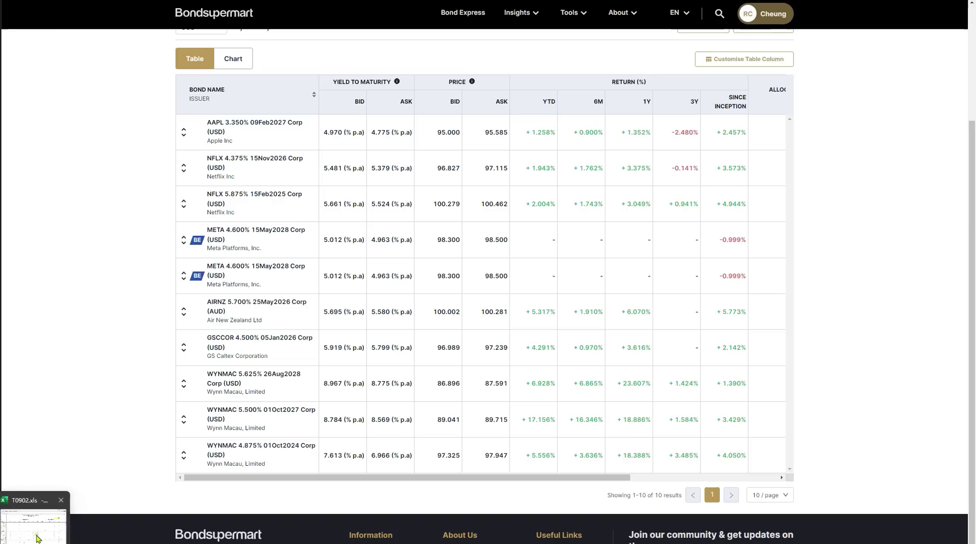
scroll(507, 302, up, 1)
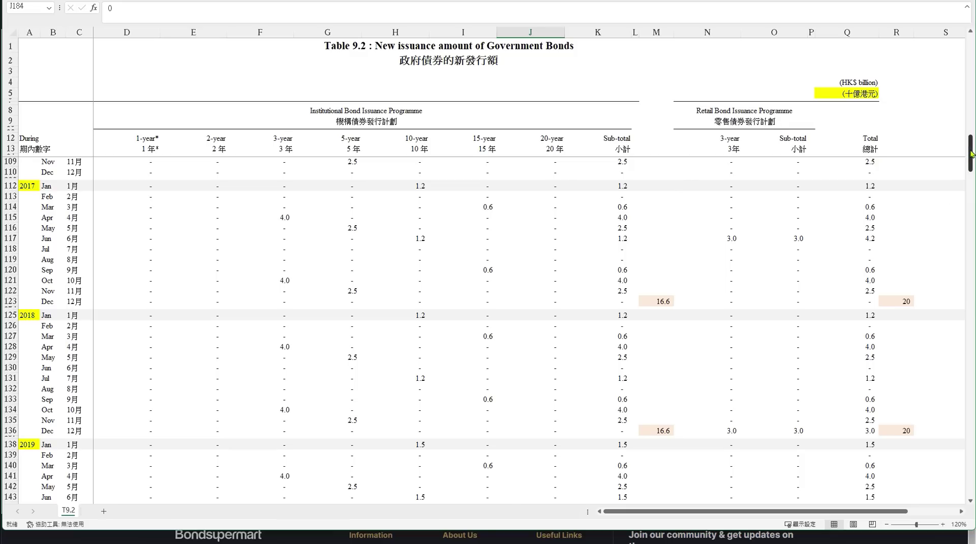
drag(969, 153, 969, 155)
click(871, 95)
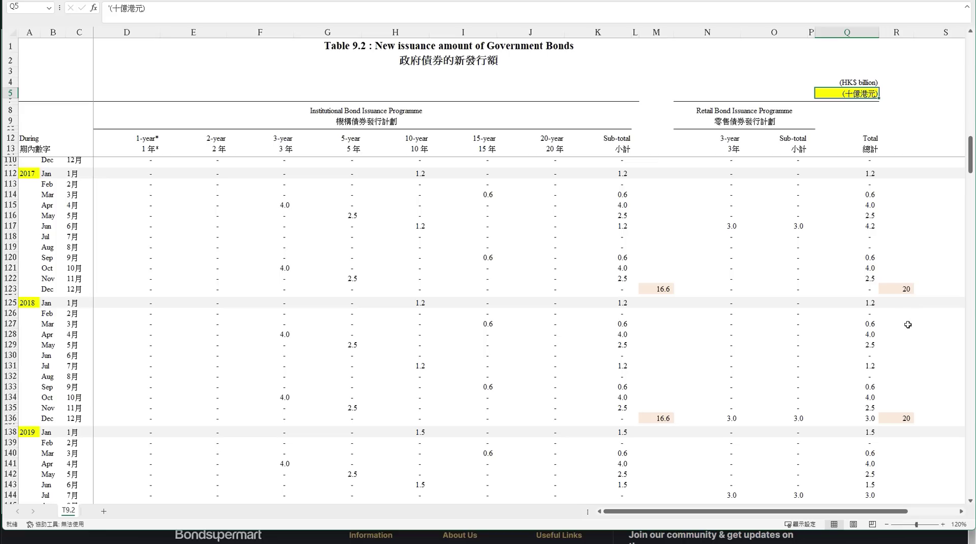
click(907, 290)
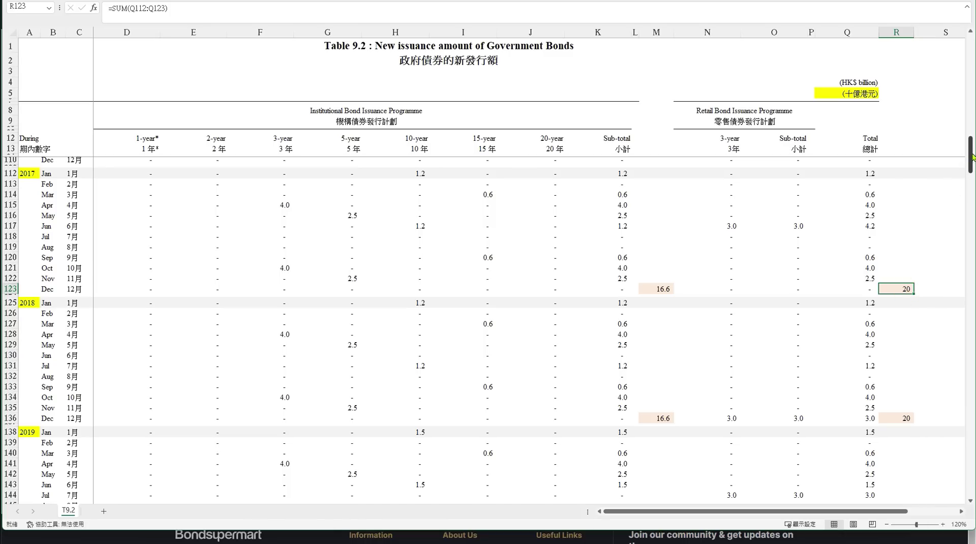
Compare the yearly government bond issuance totals for 2017, 2018 and 2019.
drag(972, 157, 971, 174)
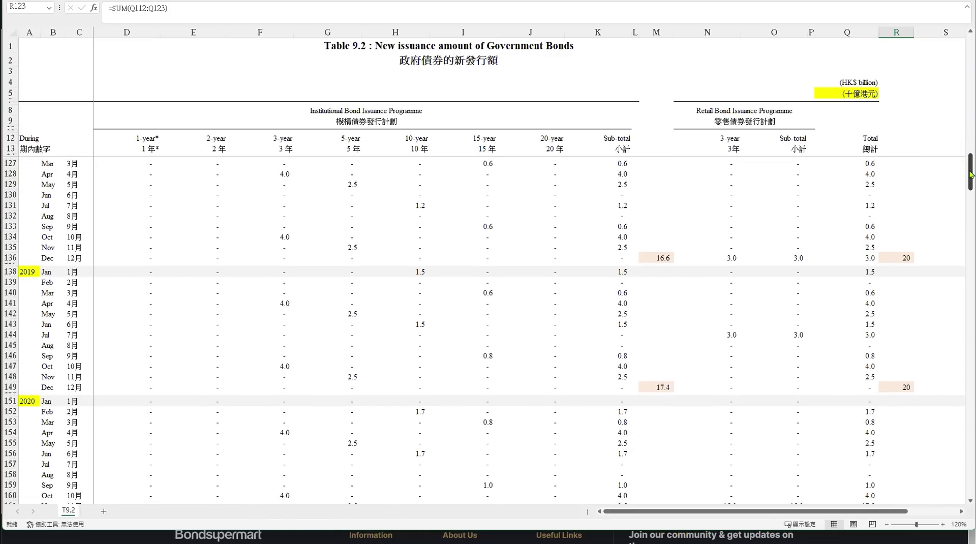
scroll(969, 174, up, 4)
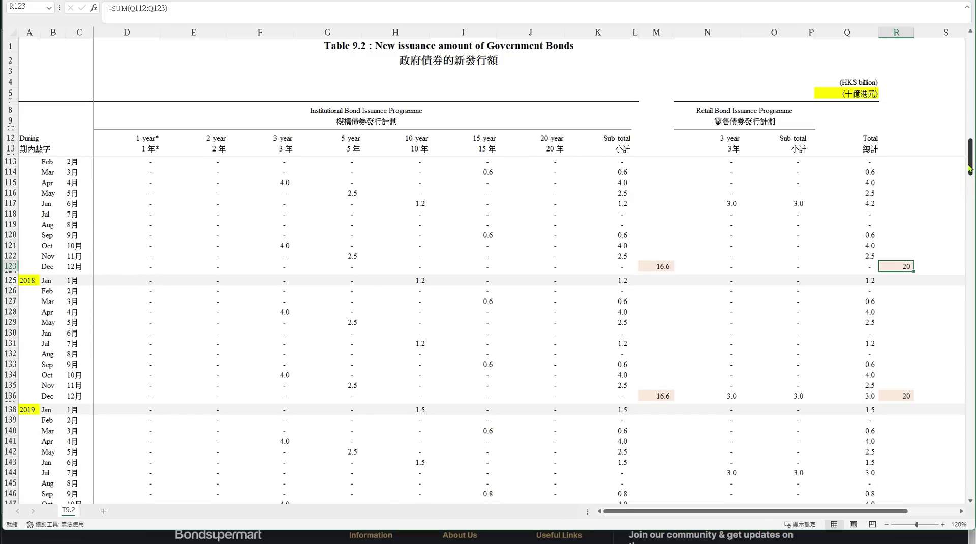
scroll(970, 174, down, 3)
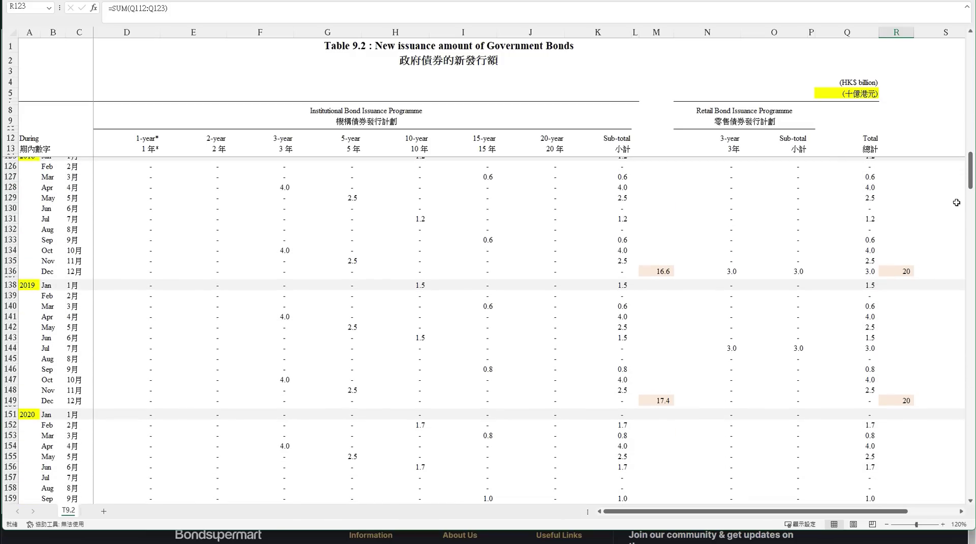
scroll(971, 187, up, 1)
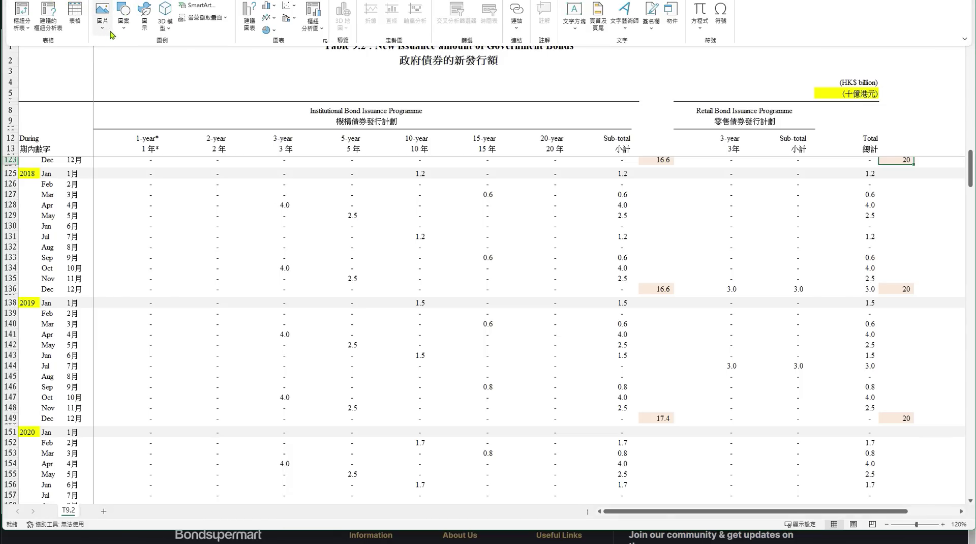
Draw a straight diagonal line across the 2018 block, from the January label to the December total in column Q.
click(123, 16)
click(147, 54)
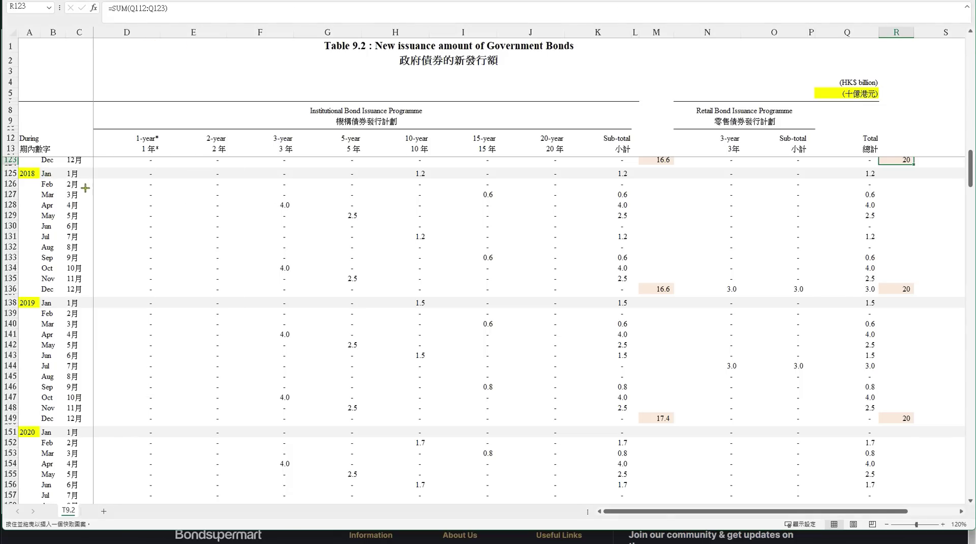
drag(46, 174, 865, 285)
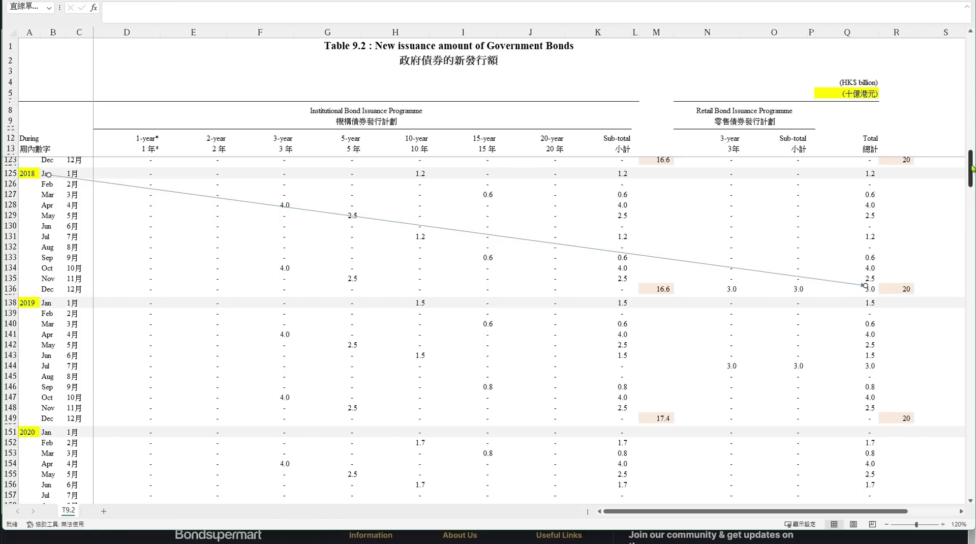
Examine the yearly issuance totals for 2019 to 2022, selecting R175:R188 to compare 2021 with 2022.
drag(971, 165, 972, 184)
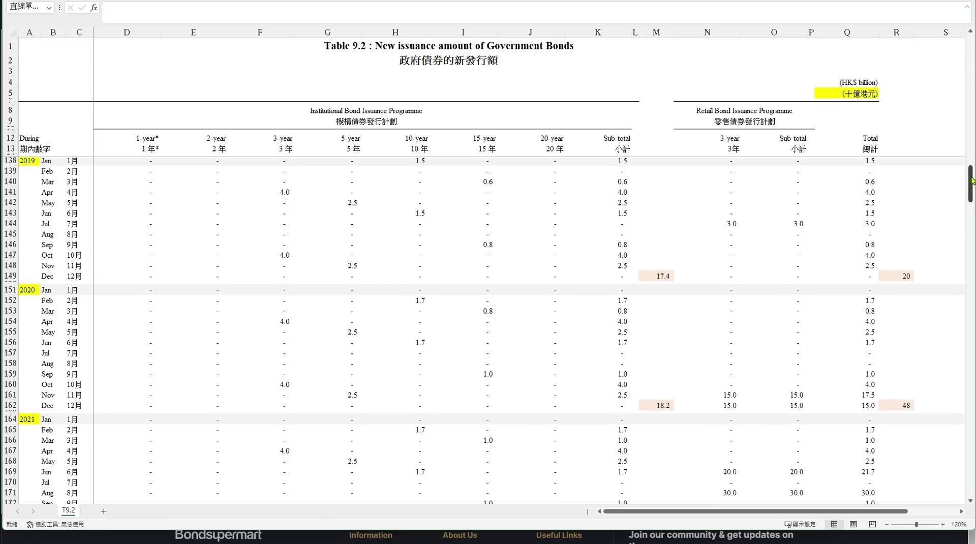
drag(971, 181, 971, 188)
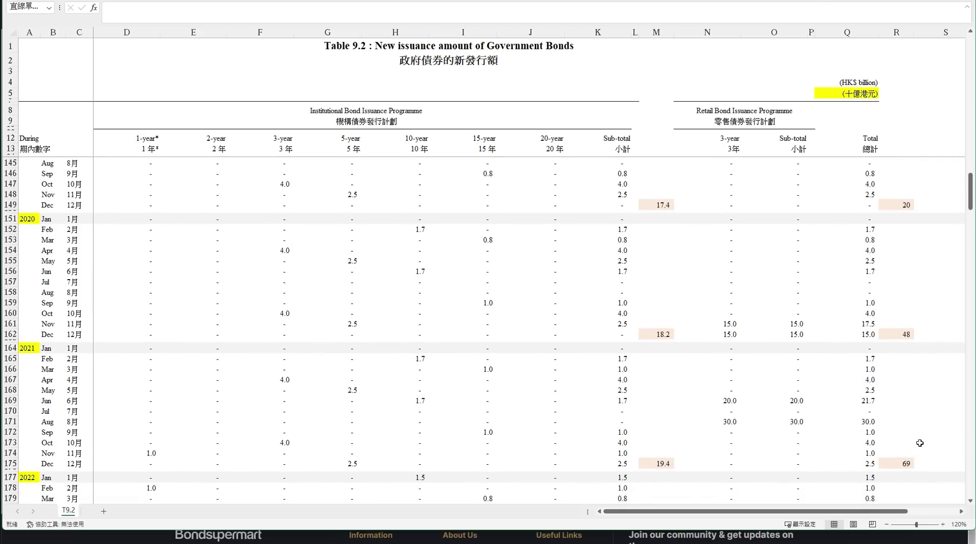
drag(970, 199, 970, 207)
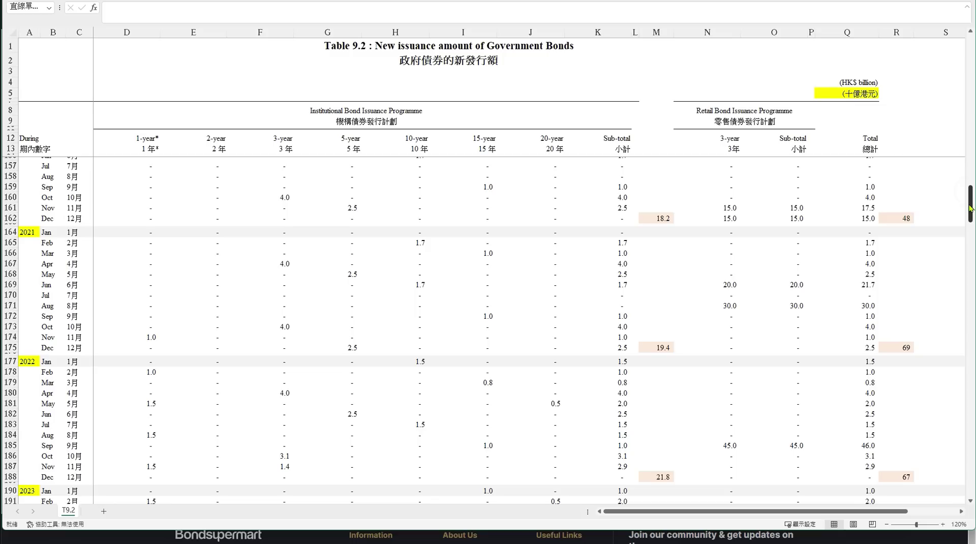
click(900, 477)
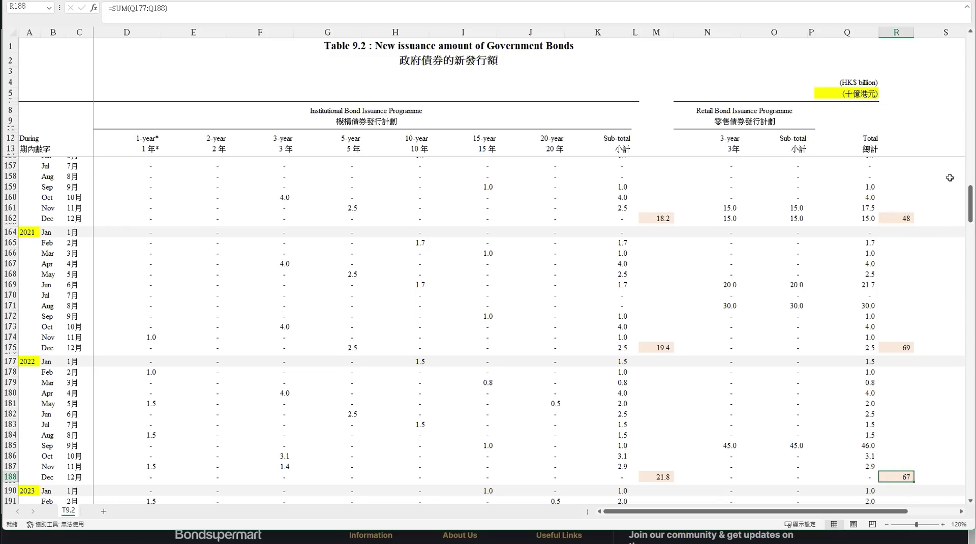
drag(892, 347, 893, 478)
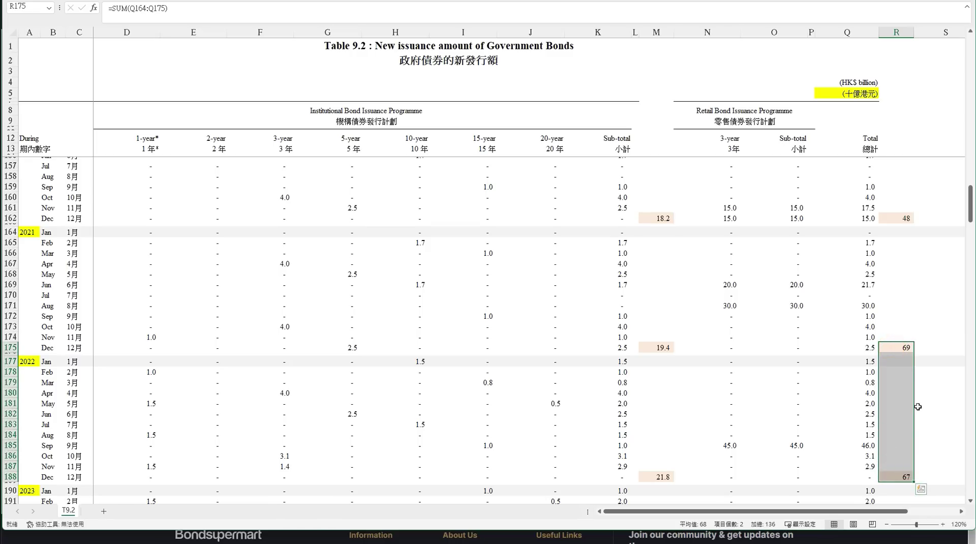
click(909, 348)
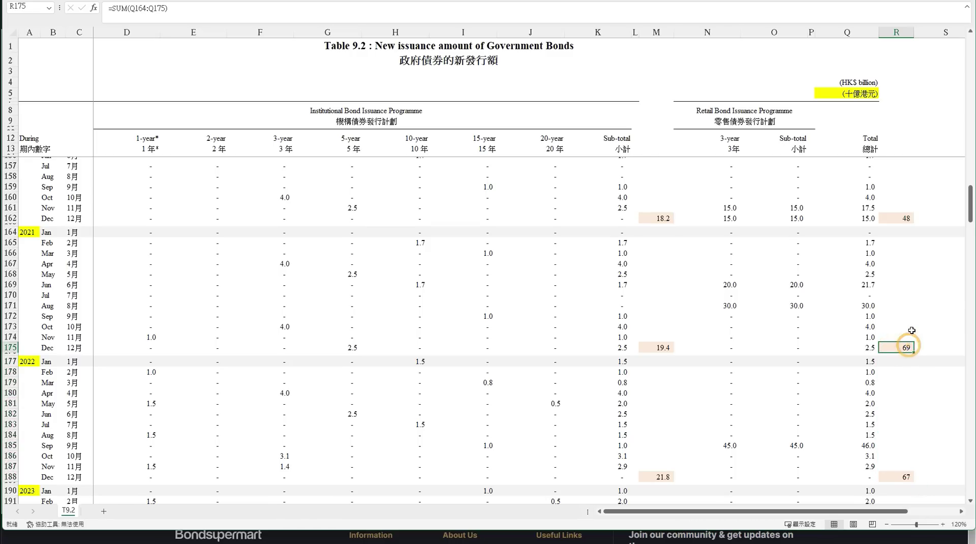
Recheck the 2020 to 2022 issuance totals and inspect the 2023 total in cell R197.
scroll(910, 330, up, 6)
scroll(912, 330, down, 1)
scroll(913, 315, down, 5)
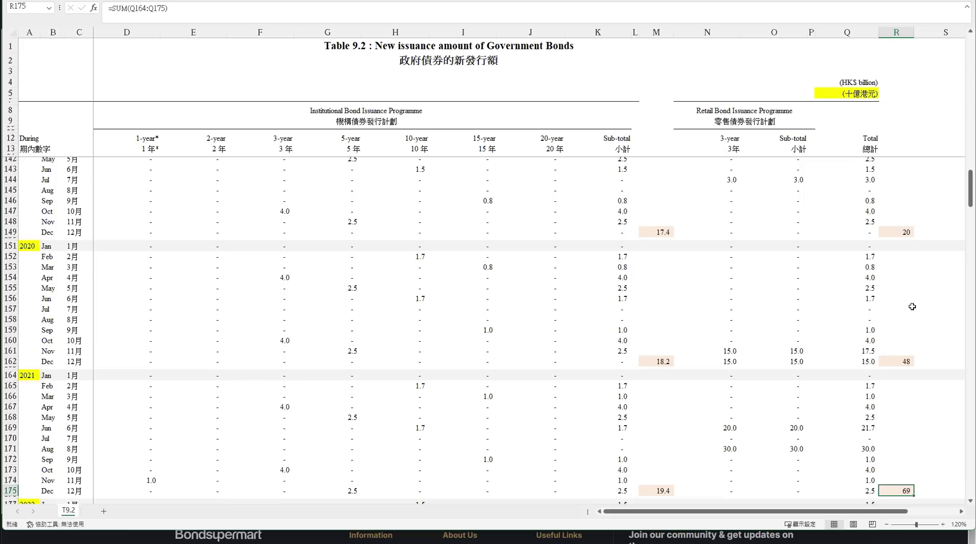
scroll(913, 306, down, 1)
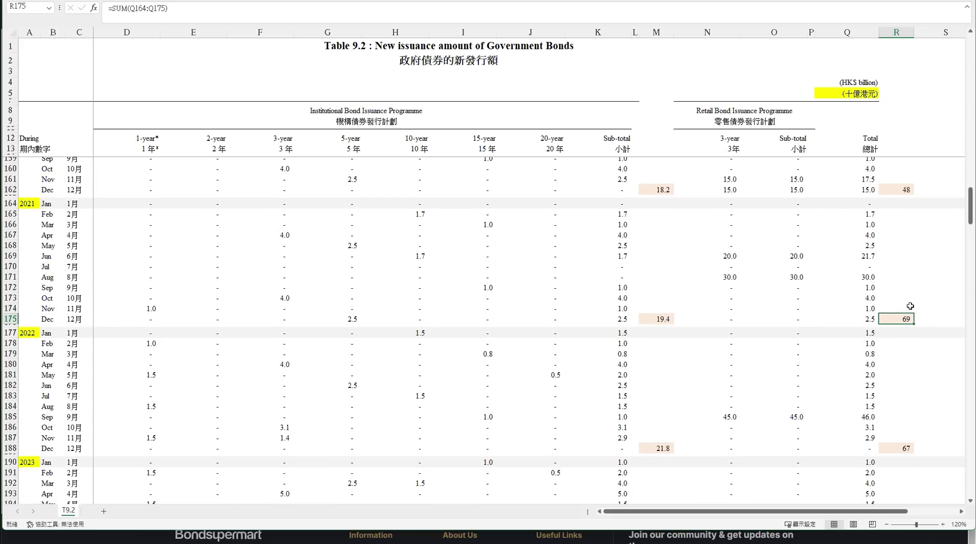
click(971, 201)
drag(970, 201, 970, 211)
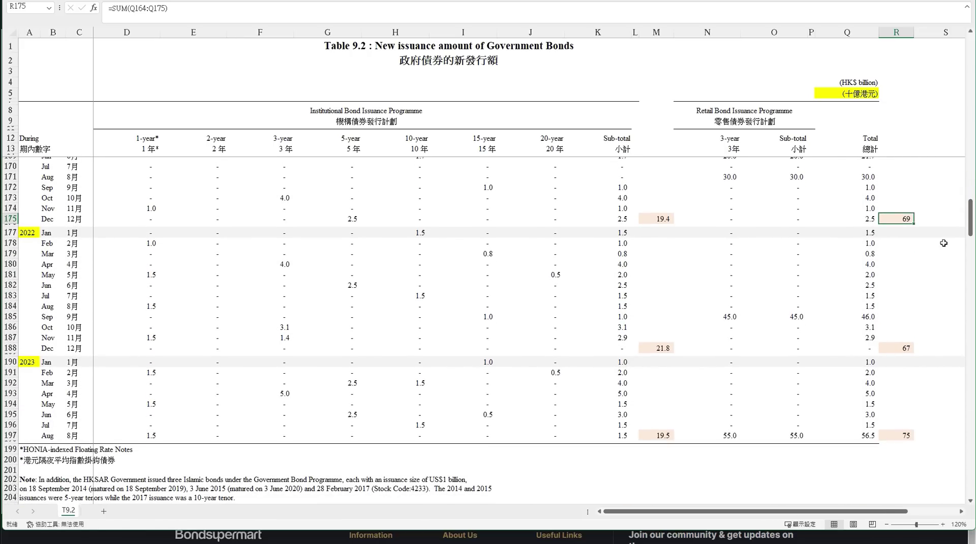
click(901, 436)
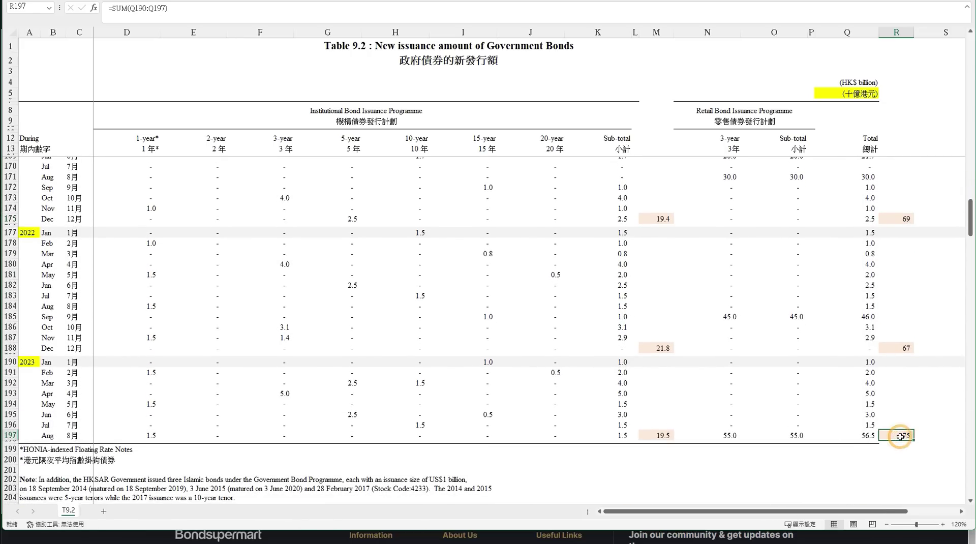